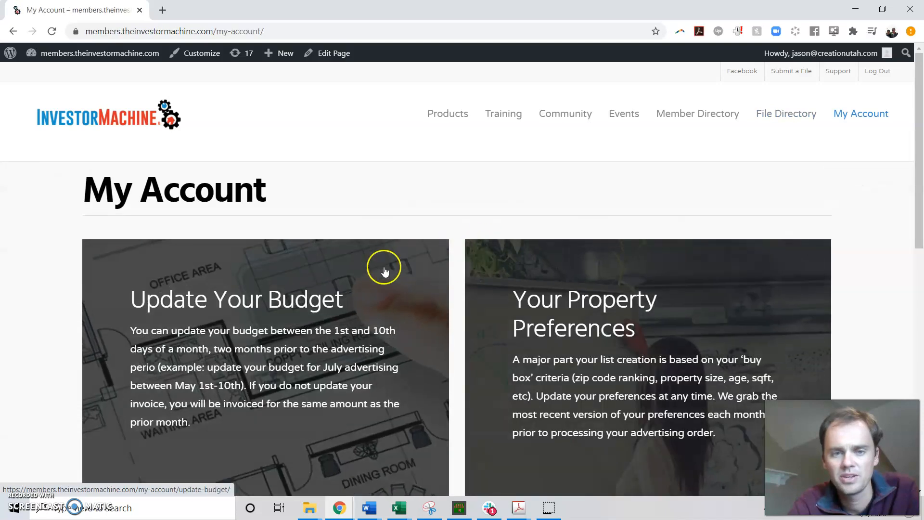
Open the property preferences from the My Account page and go to the Mailing list page.
{"action": "scroll", "coordinate": [383, 267], "scroll_direction": "down", "scroll_amount": 8}
{"action": "scroll", "coordinate": [248, 269], "scroll_direction": "up", "scroll_amount": 2}
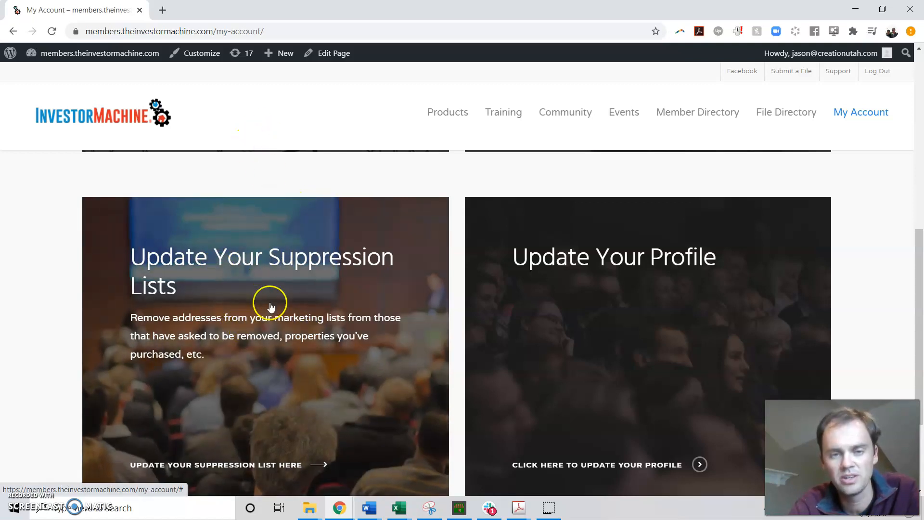
{"action": "left_click", "coordinate": [271, 305]}
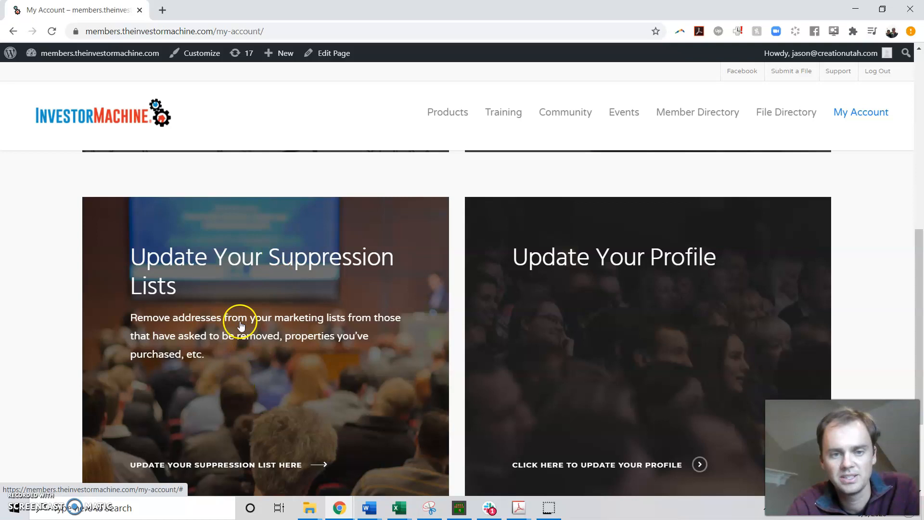
{"action": "scroll", "coordinate": [233, 308], "scroll_direction": "up", "scroll_amount": 2}
{"action": "scroll", "coordinate": [233, 308], "scroll_direction": "up", "scroll_amount": 5}
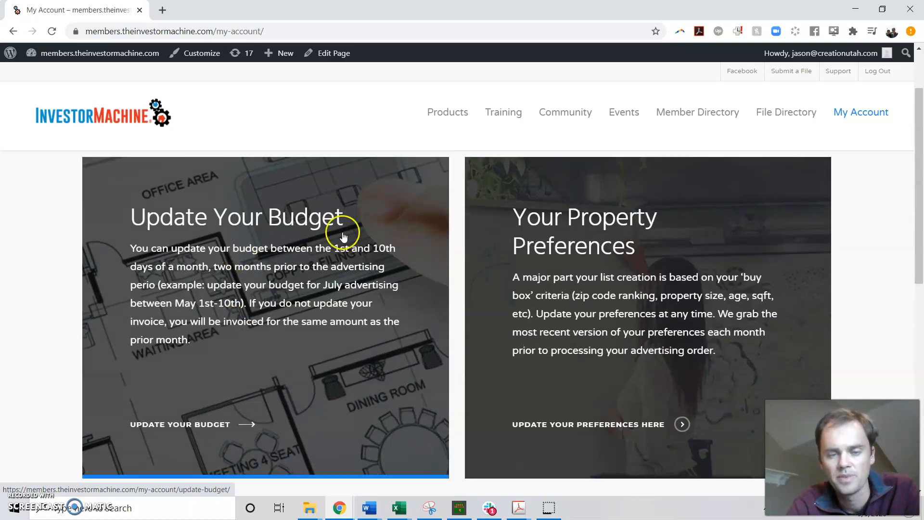
{"action": "left_click", "coordinate": [602, 237]}
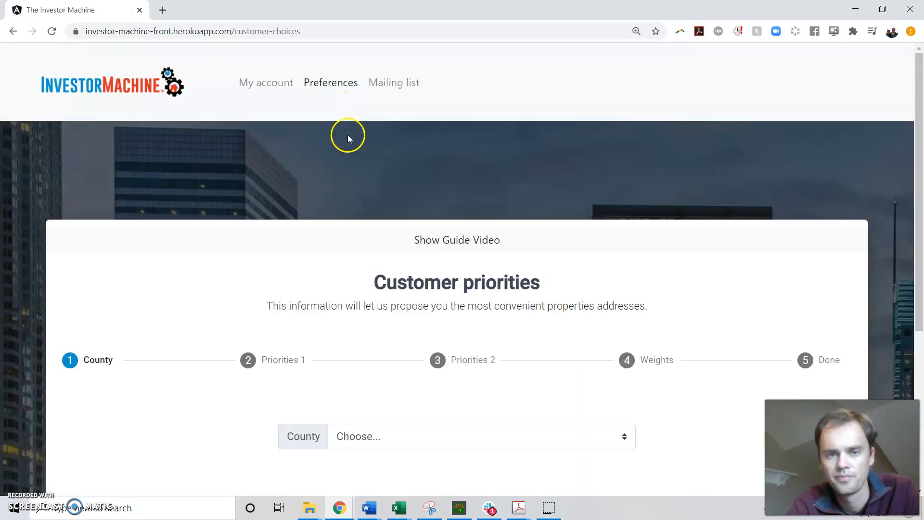
{"action": "left_click", "coordinate": [393, 86]}
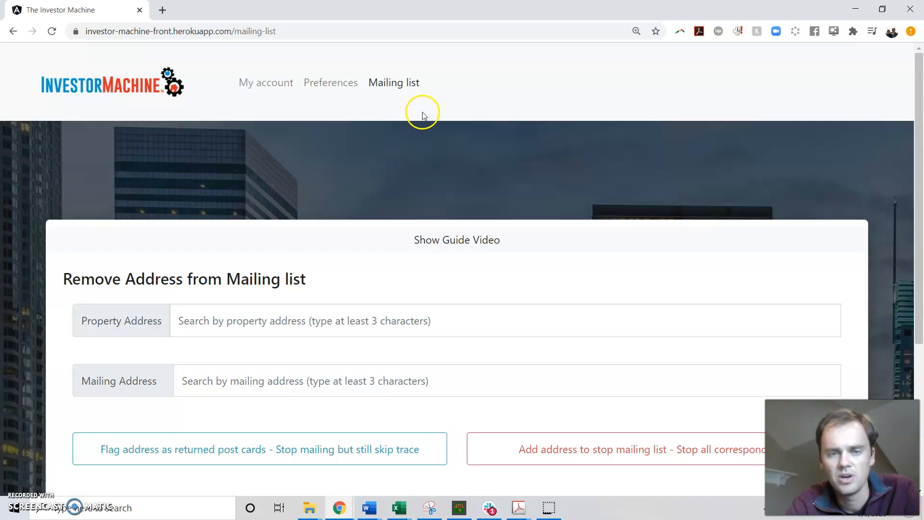
Search the property addresses for 1234, pick the second suggestion and add it to the stop mailing list.
{"action": "scroll", "coordinate": [406, 110], "scroll_direction": "down", "scroll_amount": 1}
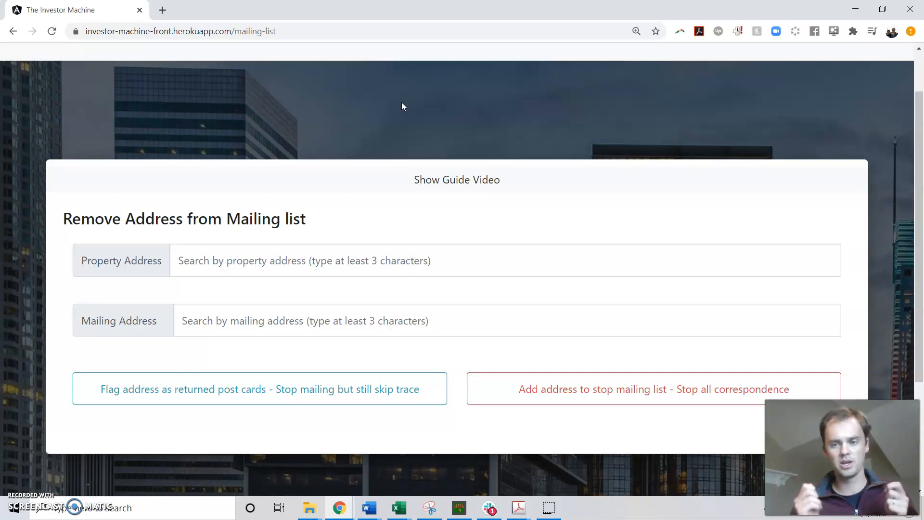
{"action": "left_click", "coordinate": [275, 262]}
{"action": "type", "text": "12"}
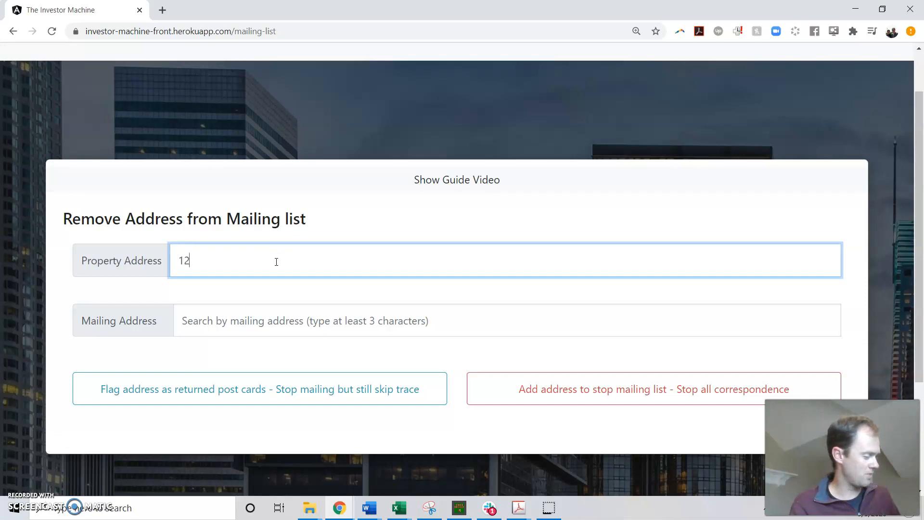
{"action": "type", "text": "34"}
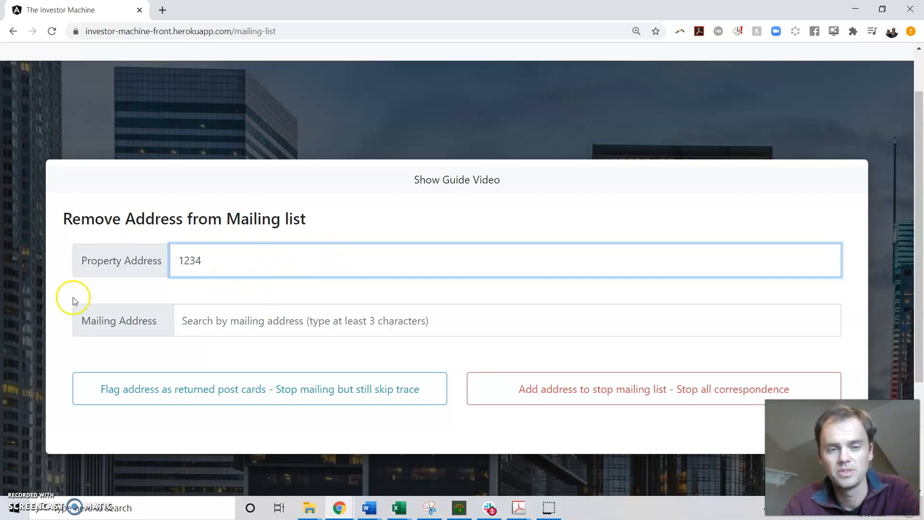
{"action": "left_click", "coordinate": [233, 250]}
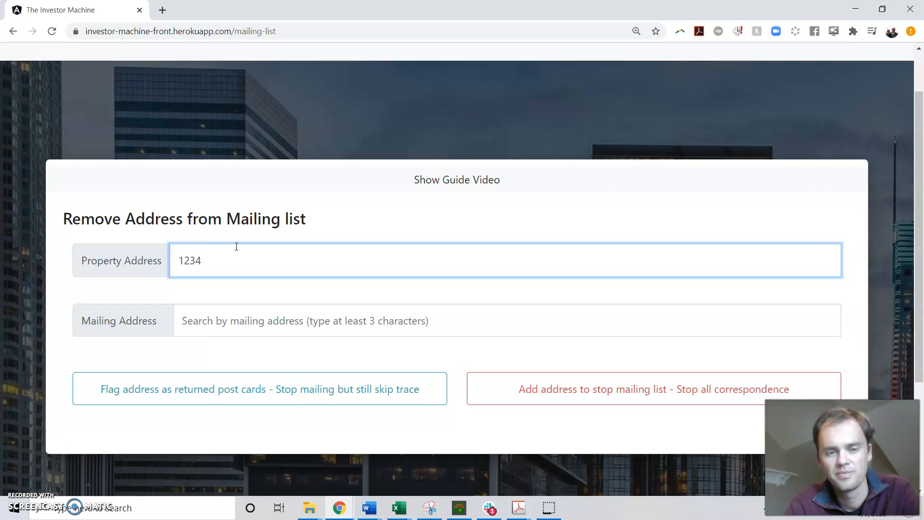
{"action": "left_click", "coordinate": [235, 295]}
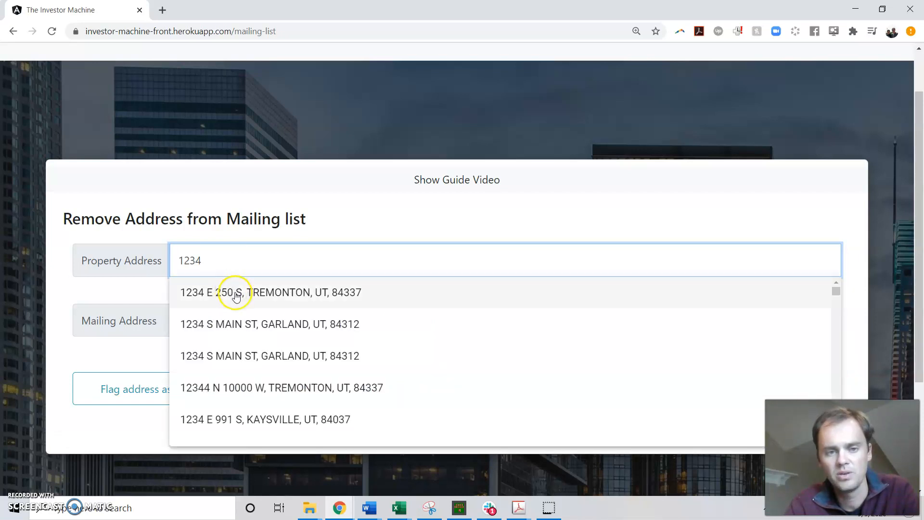
{"action": "left_click", "coordinate": [238, 326]}
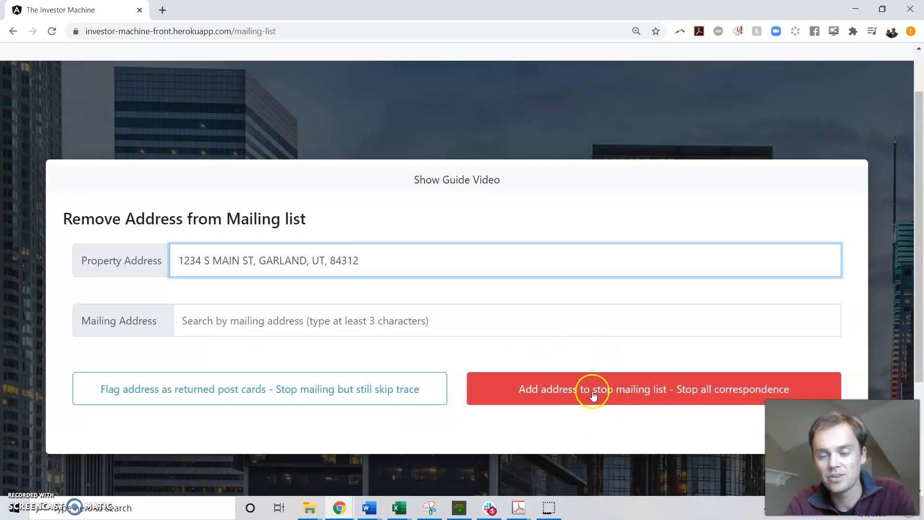
{"action": "left_click", "coordinate": [641, 388]}
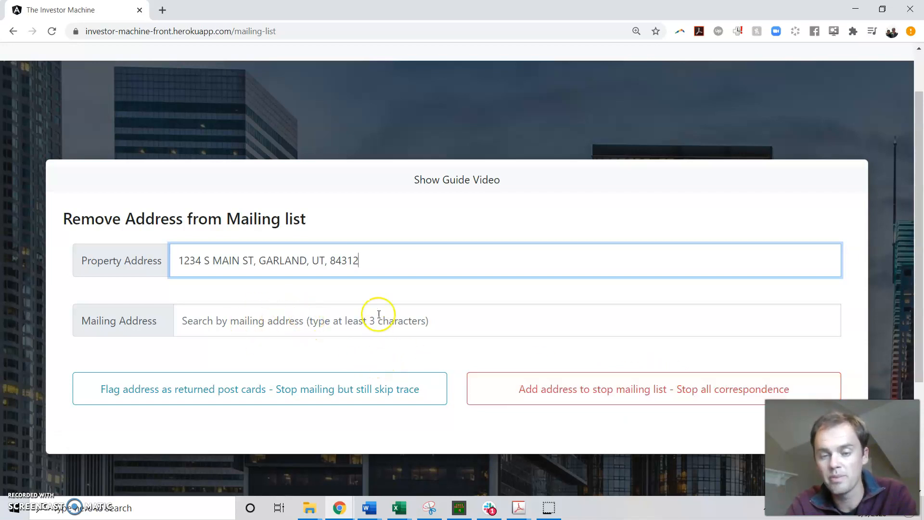
Search the property addresses for 3456 and 5678, closing the suggestions without choosing an address.
{"action": "left_click_drag", "start_coordinate": [382, 260], "coordinate": [164, 263]}
{"action": "type", "text": "345"}
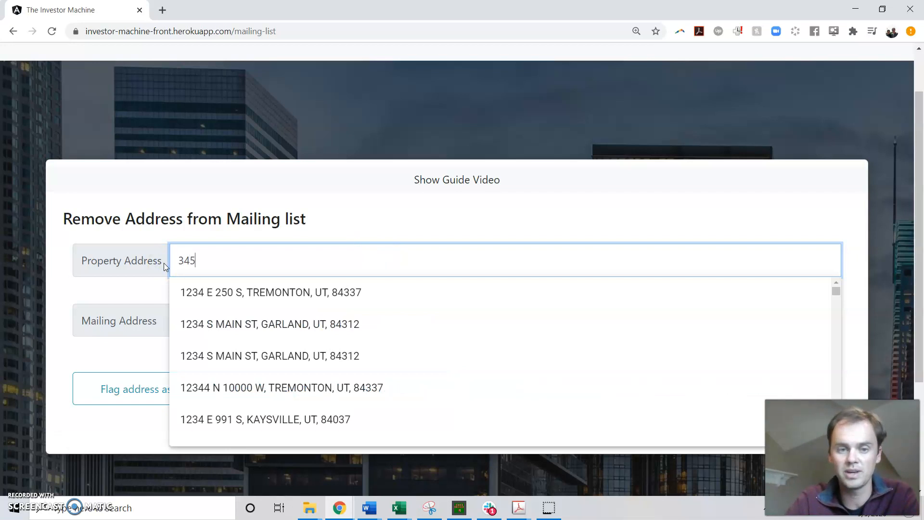
{"action": "type", "text": "6"}
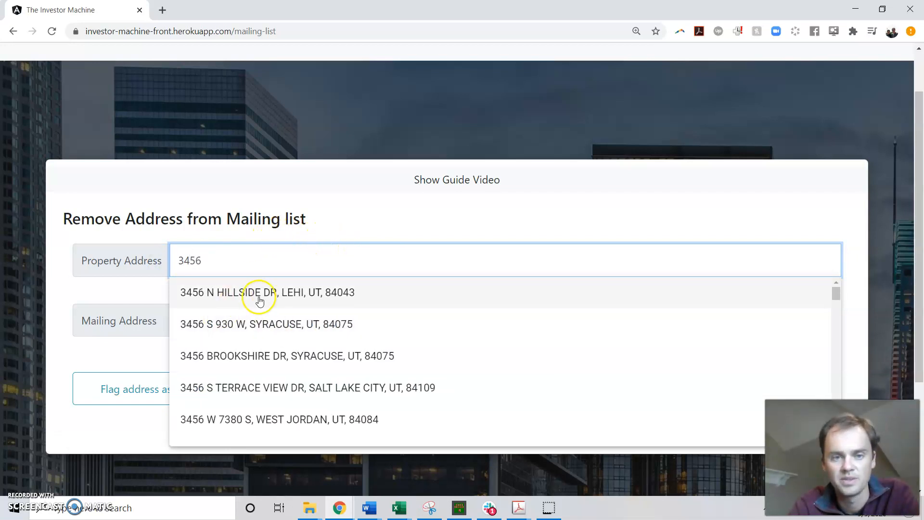
{"action": "left_click", "coordinate": [150, 248]}
{"action": "type", "text": "5678"}
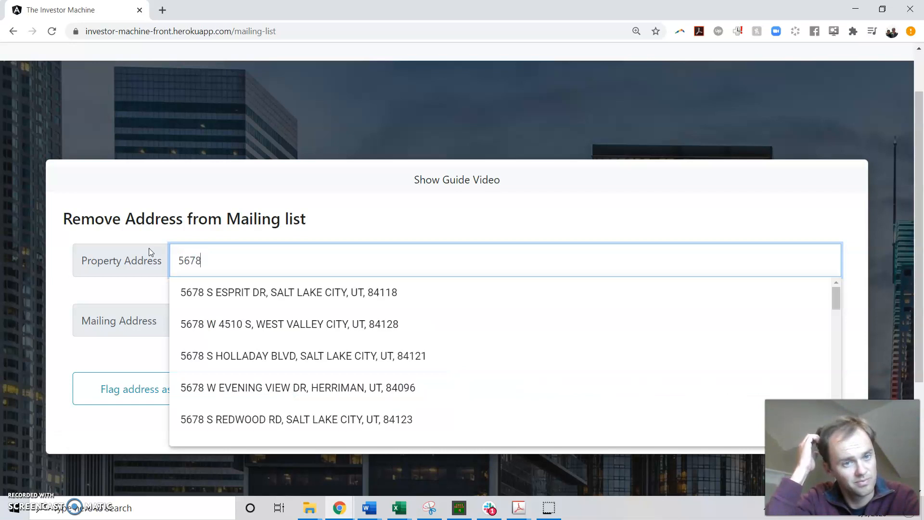
{"action": "left_click", "coordinate": [415, 221]}
{"action": "left_click", "coordinate": [120, 354]}
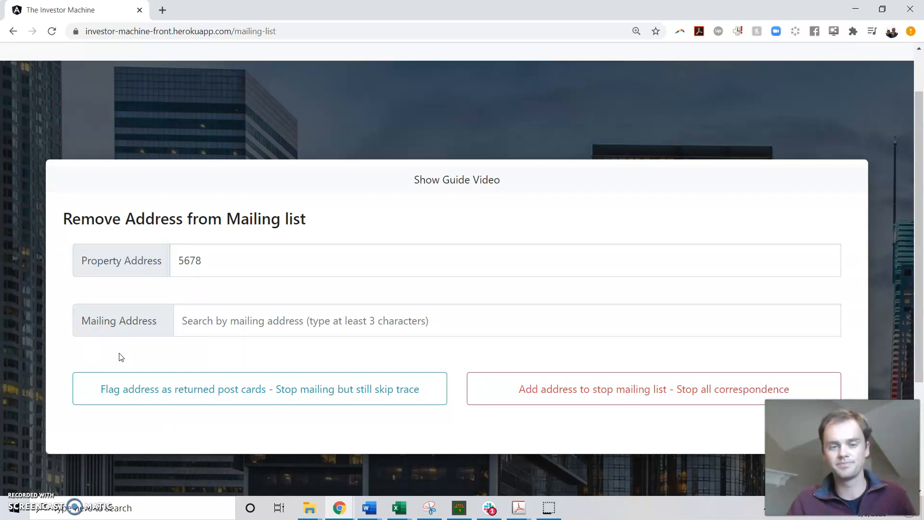
Switch to the SuppressionTemplate workbook in Excel and go over the sample ids in cells A2 to A4.
{"action": "mouse_move", "coordinate": [413, 514]}
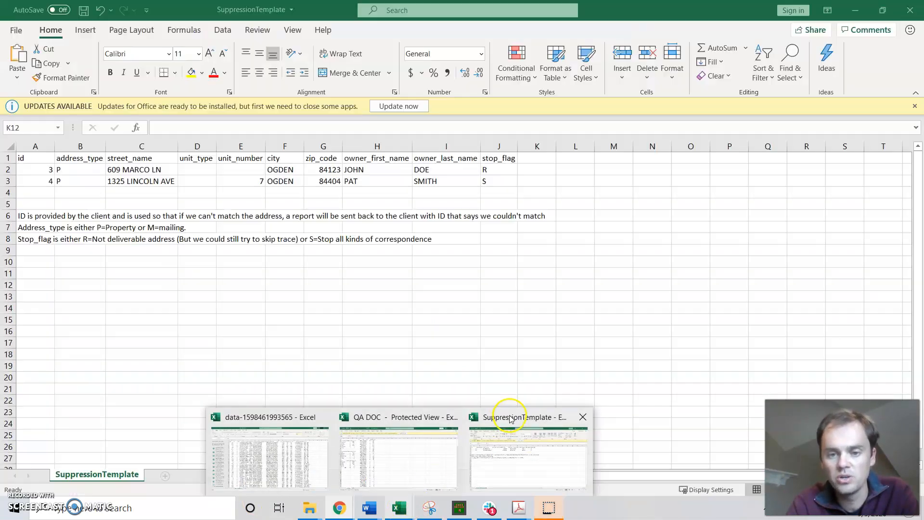
{"action": "left_click", "coordinate": [510, 418]}
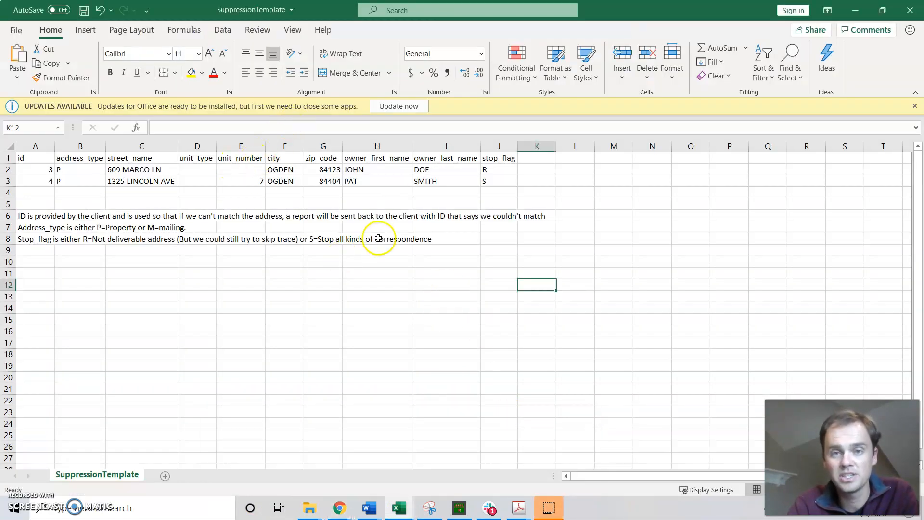
{"action": "left_click", "coordinate": [546, 514]}
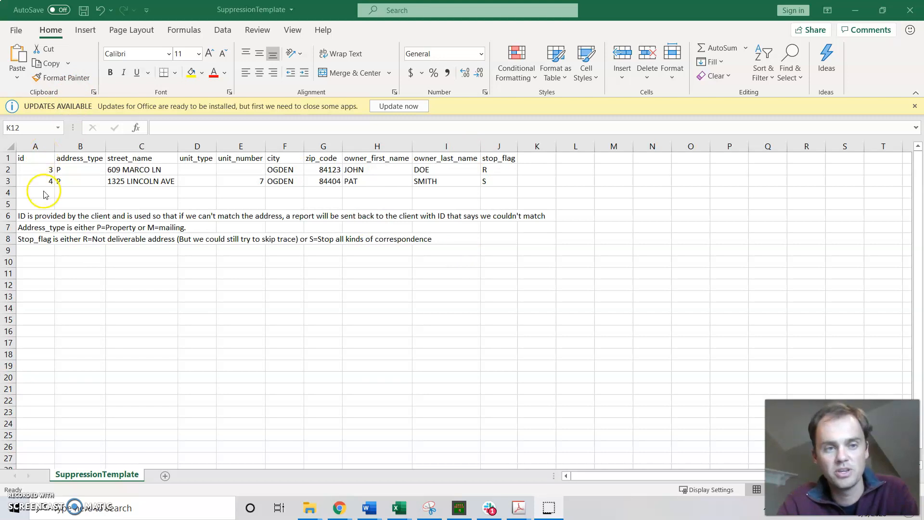
{"action": "left_click", "coordinate": [47, 171]}
{"action": "left_click", "coordinate": [47, 171]}
{"action": "left_click", "coordinate": [47, 181]}
{"action": "left_click", "coordinate": [46, 192]}
Enter 1, 2 and 3 from cell A11 downward and extend the id series through 17 in A27.
{"action": "left_click", "coordinate": [39, 273]}
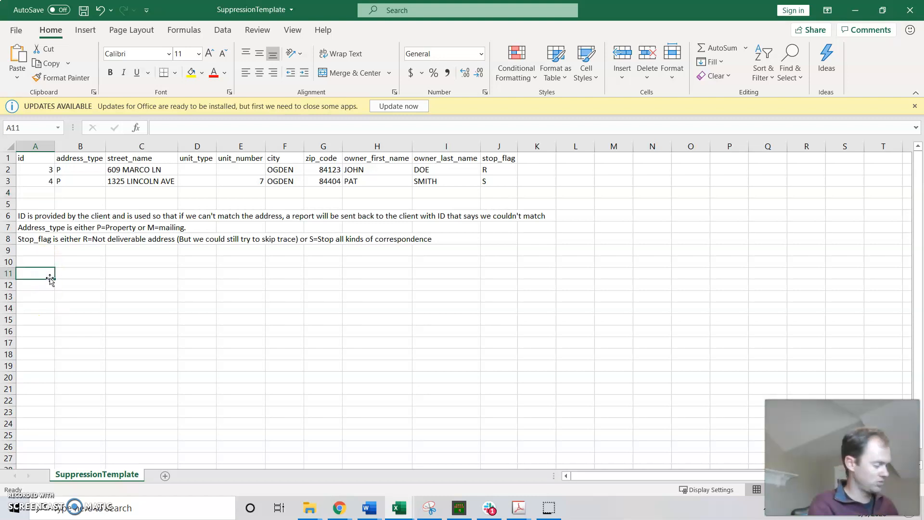
{"action": "type", "text": "1"}
{"action": "key", "text": "Return"}
{"action": "type", "text": "2"}
{"action": "key", "text": "Return"}
{"action": "type", "text": "3"}
{"action": "key", "text": "Return"}
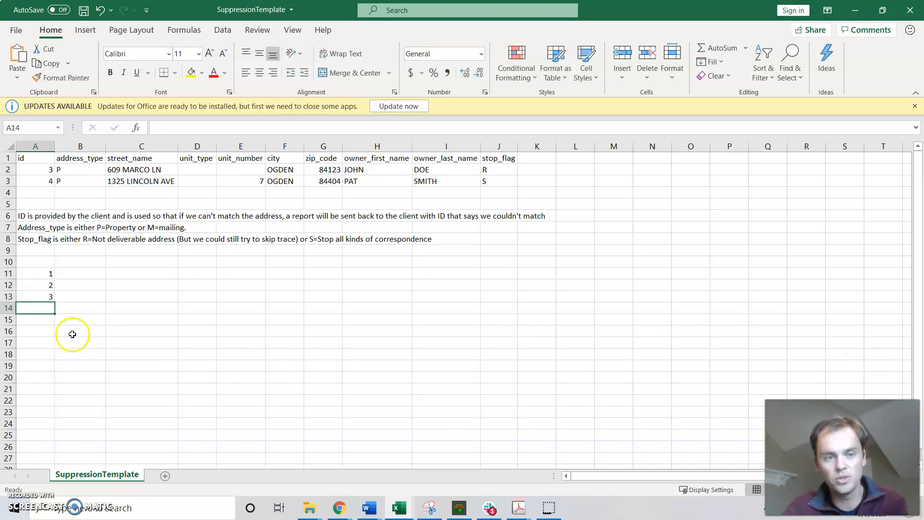
{"action": "left_click_drag", "start_coordinate": [49, 274], "coordinate": [52, 308]}
{"action": "left_click_drag", "start_coordinate": [47, 272], "coordinate": [33, 457]}
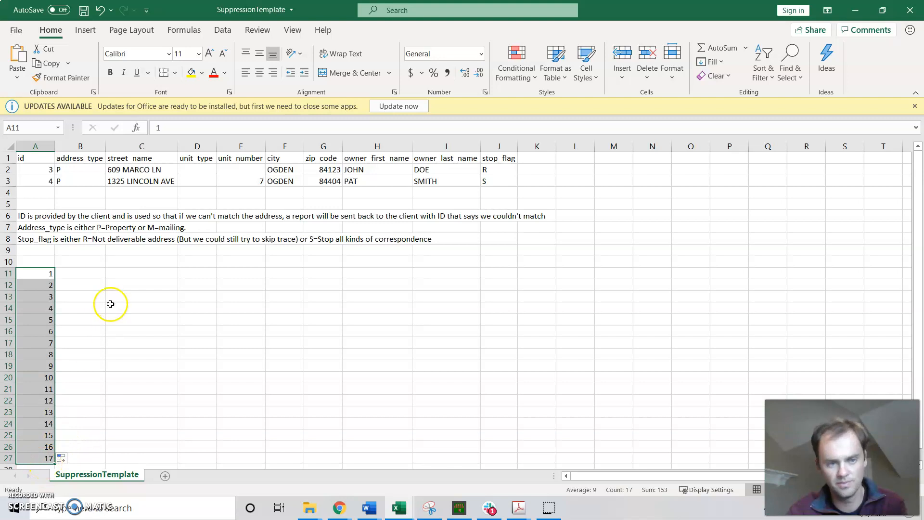
Set the address type in B11 to M and enter the street address in C11.
{"action": "left_click", "coordinate": [80, 273]}
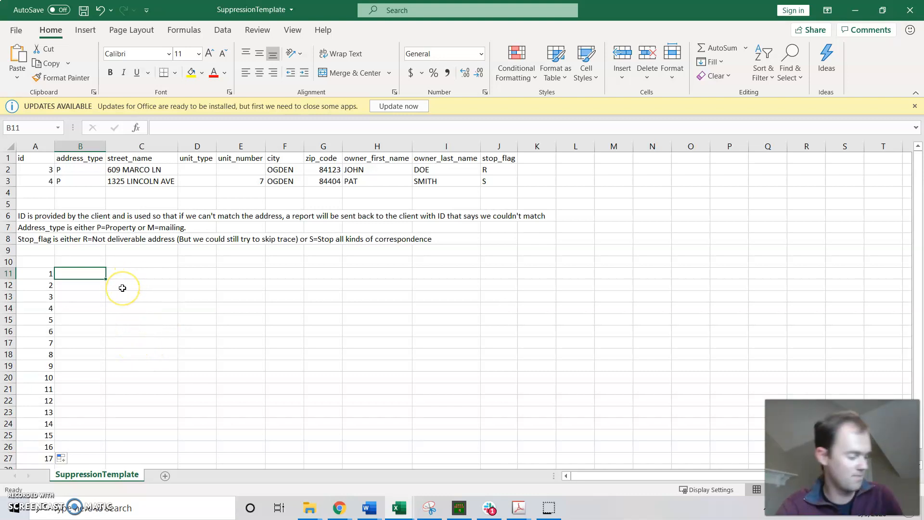
{"action": "type", "text": "M"}
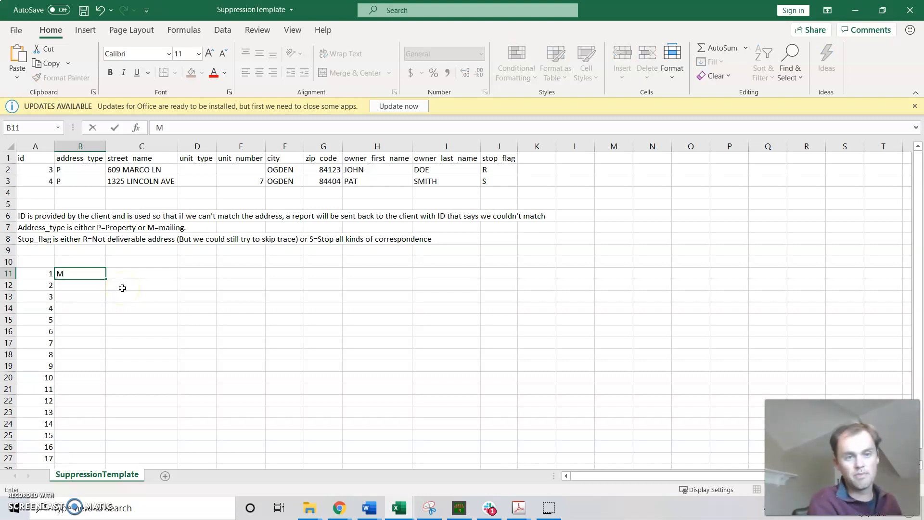
{"action": "key", "text": "Tab"}
{"action": "type", "text": "12"}
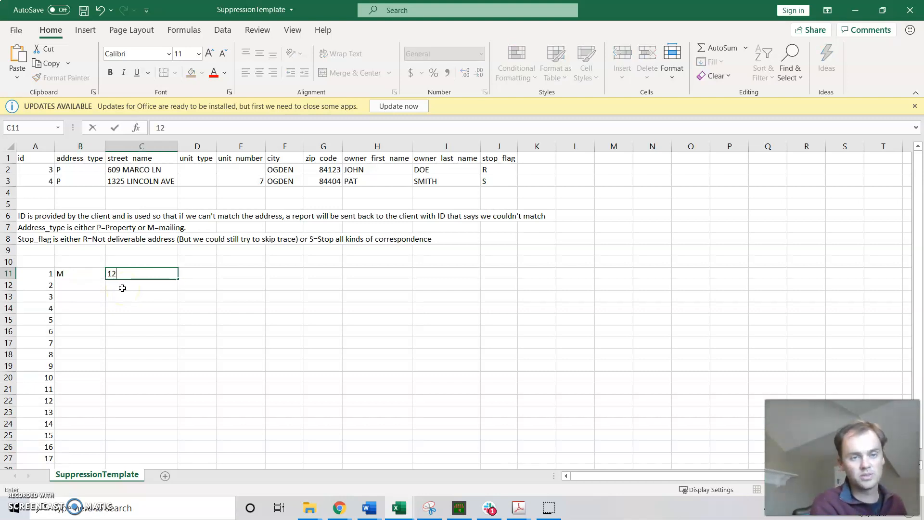
{"action": "type", "text": "34 Main St"}
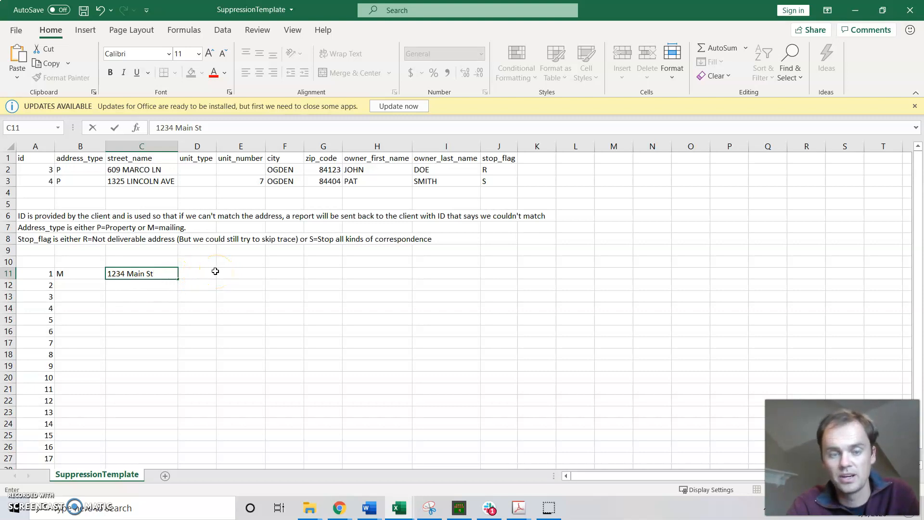
Leave the unit type and unit number blank in row 11 and fill in the city and ZIP code.
{"action": "left_click", "coordinate": [195, 275]}
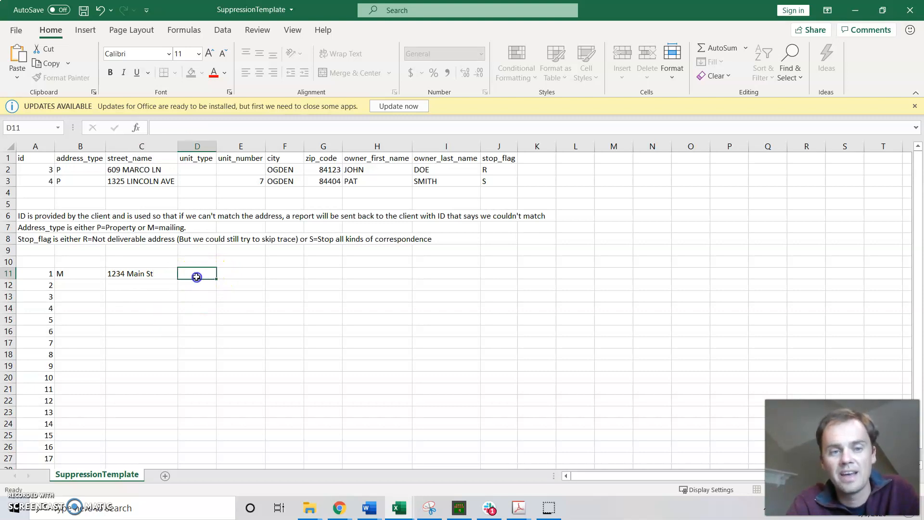
{"action": "left_click", "coordinate": [231, 273]}
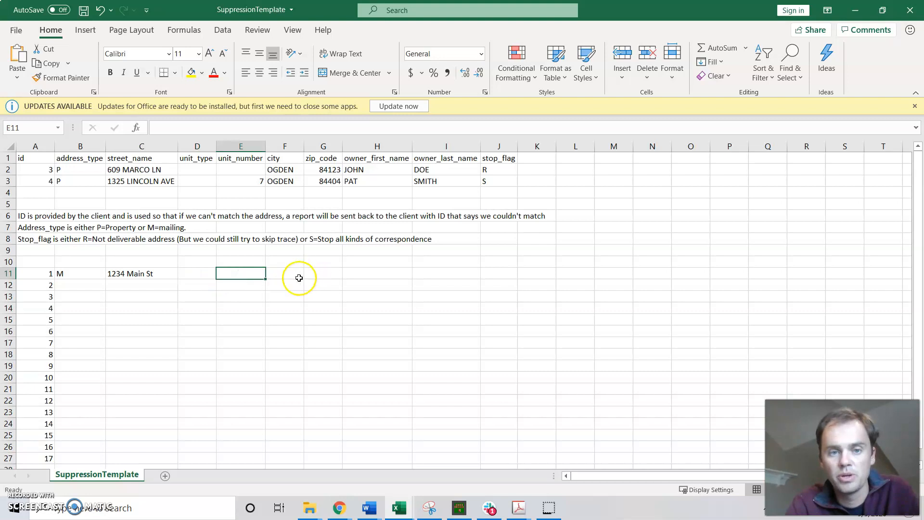
{"action": "left_click", "coordinate": [282, 274]}
{"action": "type", "text": "Garland"}
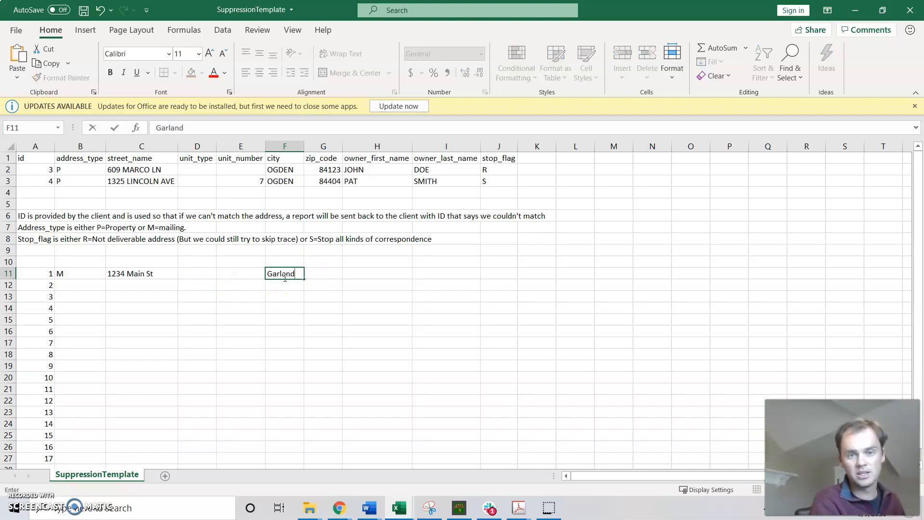
{"action": "key", "text": "Tab"}
{"action": "type", "text": "8"}
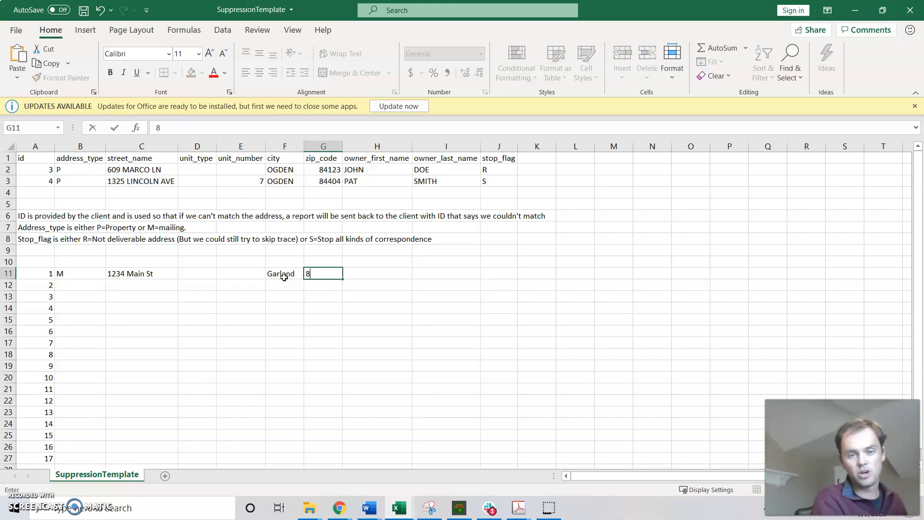
{"action": "type", "text": "4213"}
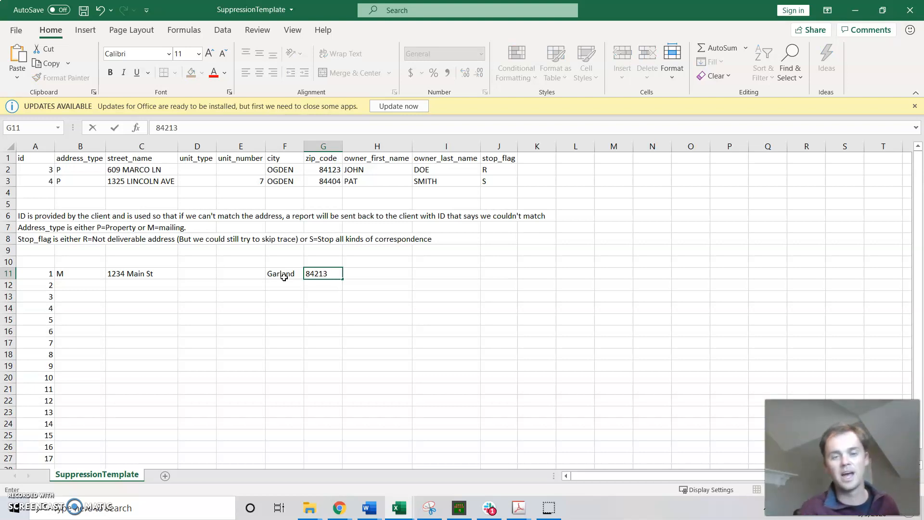
{"action": "key", "text": "Tab"}
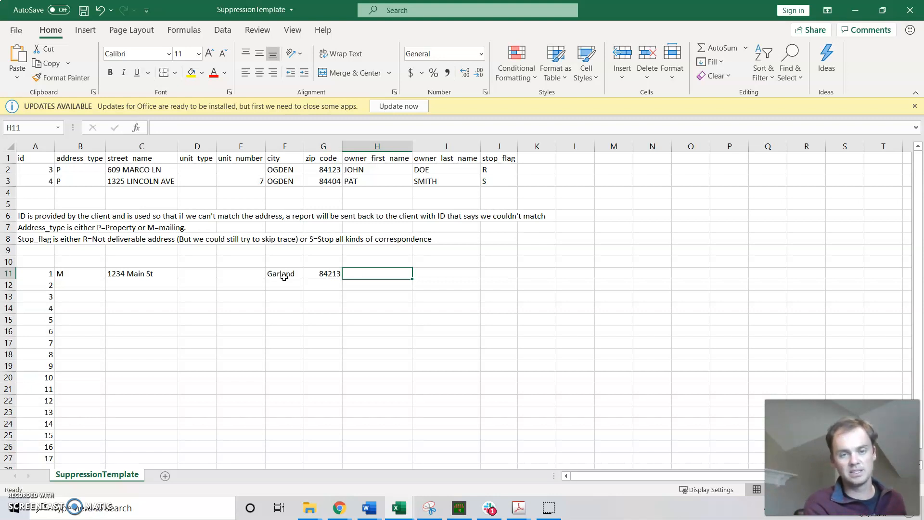
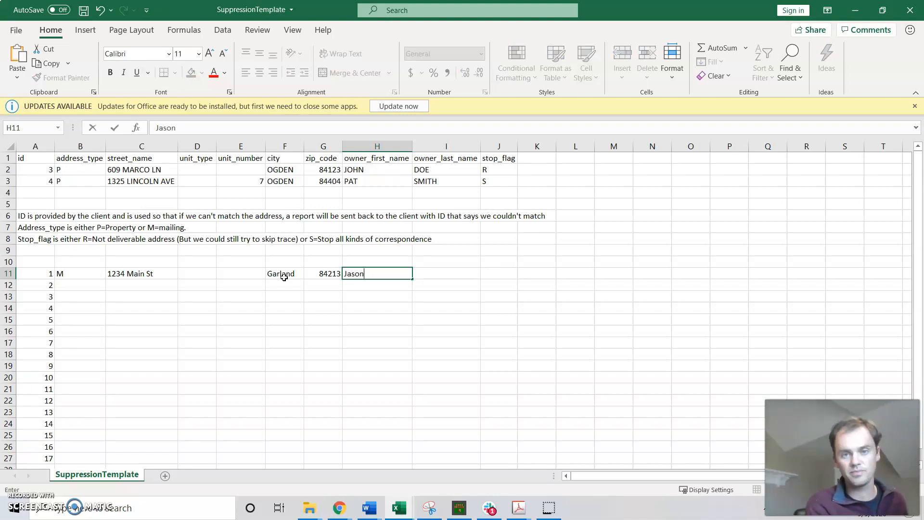
Enter the owner's first name in H11 and last name in I11, ending on the stop_flag cell.
{"action": "key", "text": "Tab"}
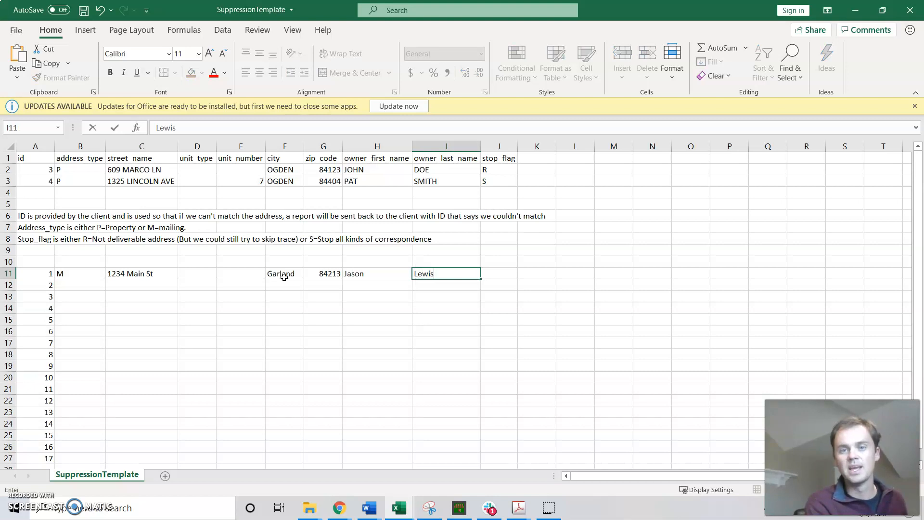
{"action": "key", "text": "Tab"}
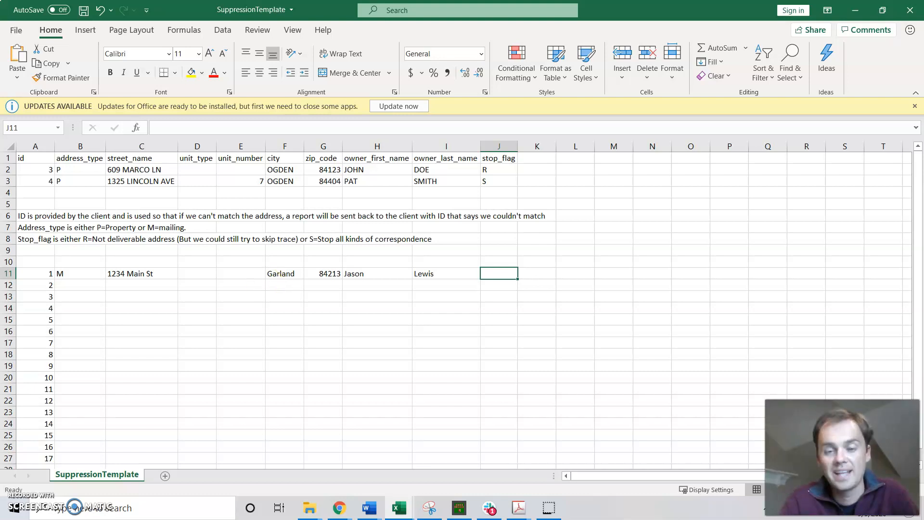
Minimize the SuppressionTemplate workbook to return to the Mailing list page in Chrome.
{"action": "left_click_drag", "start_coordinate": [842, 457], "coordinate": [724, 328]}
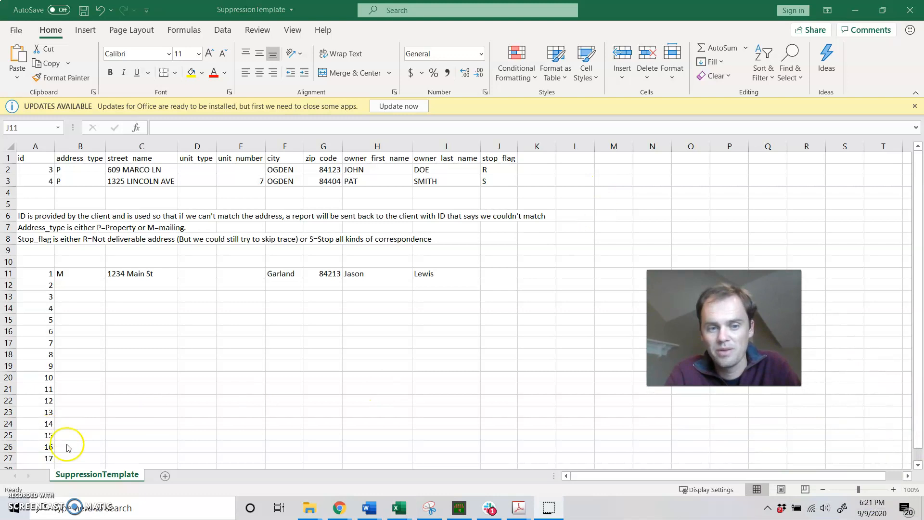
{"action": "left_click", "coordinate": [855, 10]}
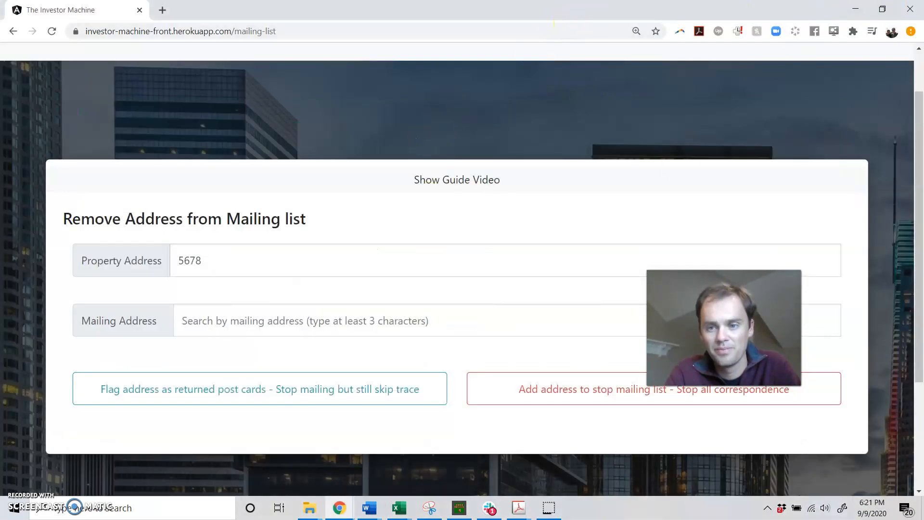
{"action": "key", "text": "alt+p"}
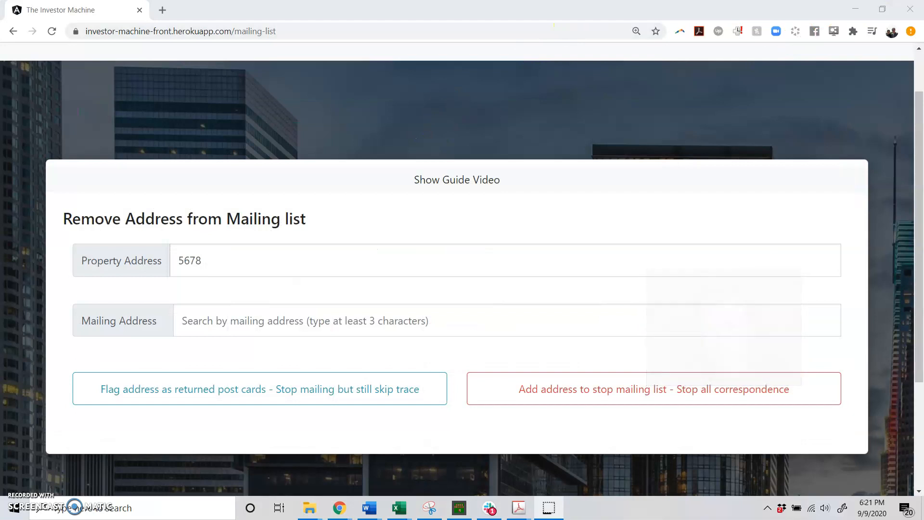